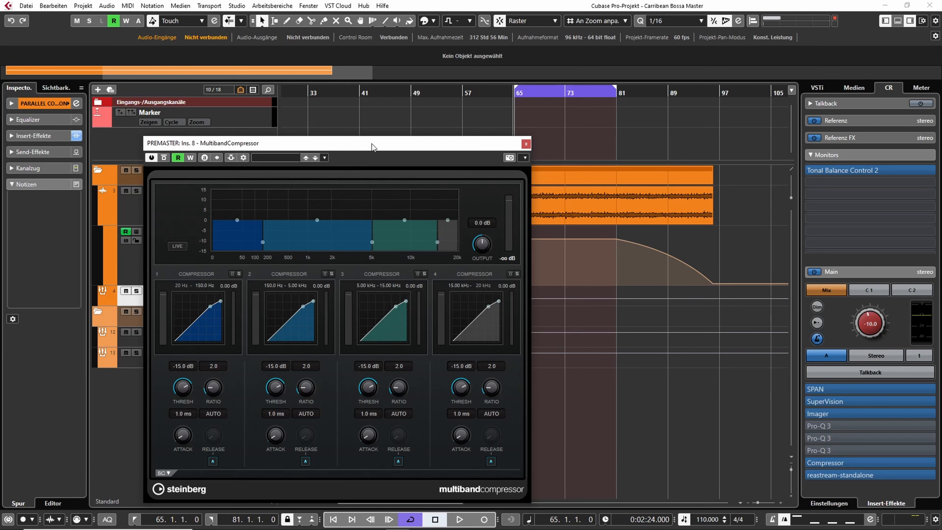
Step: Place the PREMASTER MultibandCompressor and Compressor windows side by side over the project
{"action": "left_click_drag", "start_coordinate": [372, 144], "coordinate": [535, 123]}
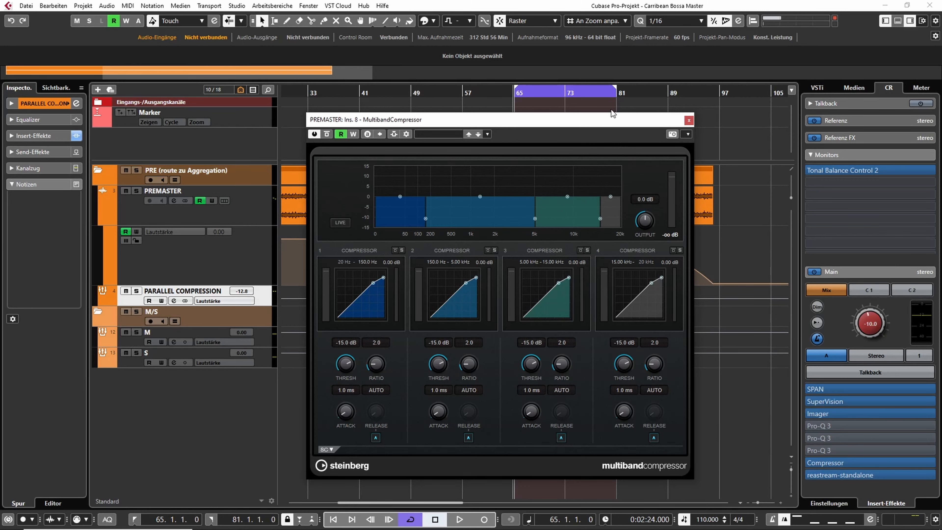
{"action": "left_click_drag", "start_coordinate": [613, 120], "coordinate": [381, 126]}
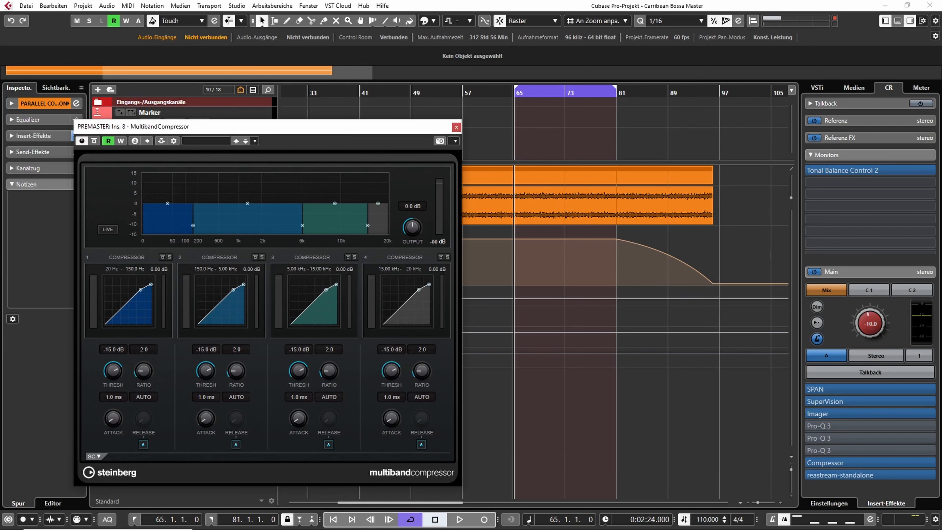
{"action": "left_click_drag", "start_coordinate": [702, 152], "coordinate": [693, 163]}
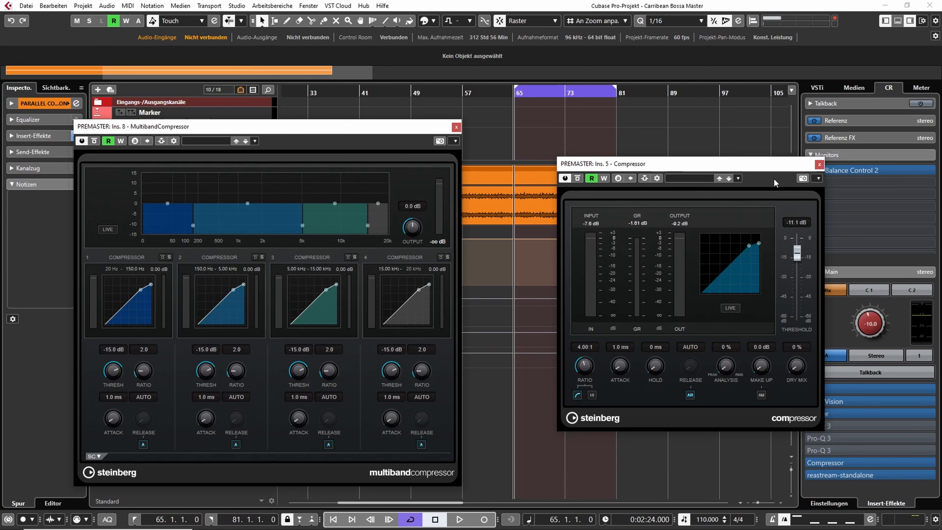
{"action": "left_click_drag", "start_coordinate": [738, 163], "coordinate": [708, 166]}
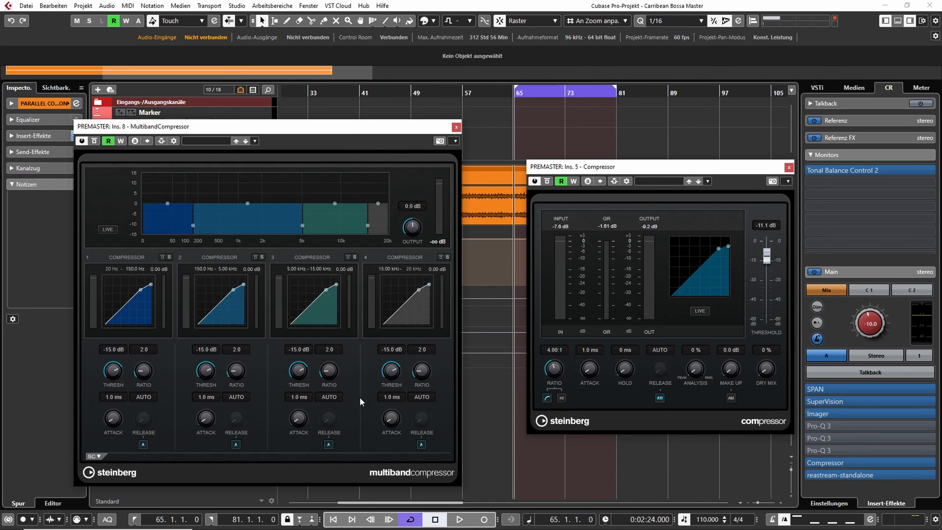
Step: Set multiband compressor band 1 to -18.6 dB threshold, 1.7 ratio and 0.1 ms attack, and turn off auto release on band 4
{"action": "left_click_drag", "start_coordinate": [115, 375], "coordinate": [146, 373]}
{"action": "left_click_drag", "start_coordinate": [113, 423], "coordinate": [121, 419]}
{"action": "left_click", "coordinate": [143, 445]}
{"action": "left_click", "coordinate": [144, 445]}
{"action": "left_click", "coordinate": [422, 444]}
Step: Reposition the MultibandCompressor and Compressor windows so they line up at about the same height
{"action": "left_click_drag", "start_coordinate": [278, 133], "coordinate": [271, 96]}
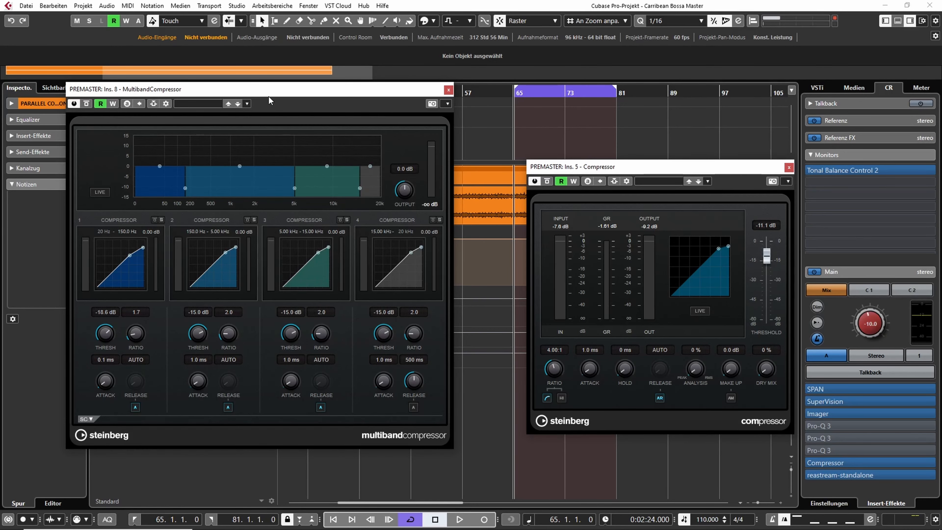
{"action": "left_click_drag", "start_coordinate": [256, 96], "coordinate": [254, 52]}
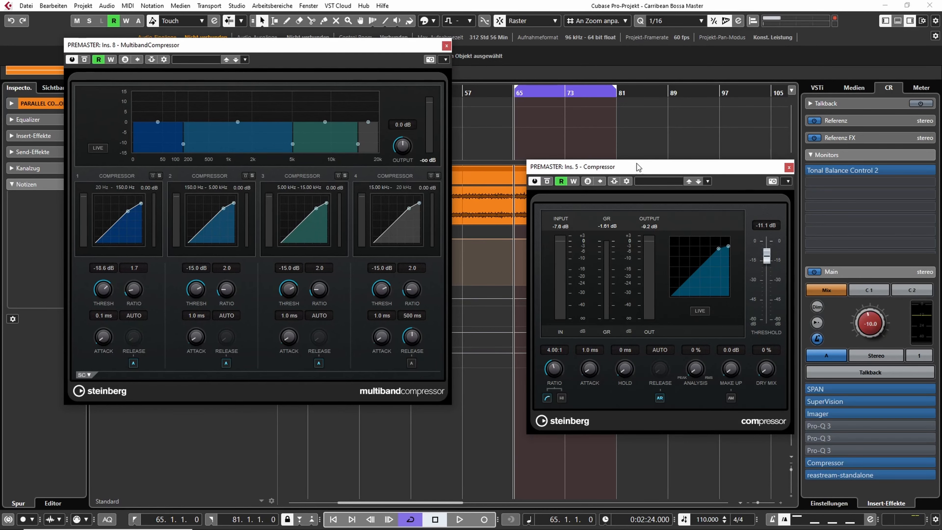
{"action": "left_click_drag", "start_coordinate": [641, 167], "coordinate": [644, 109]}
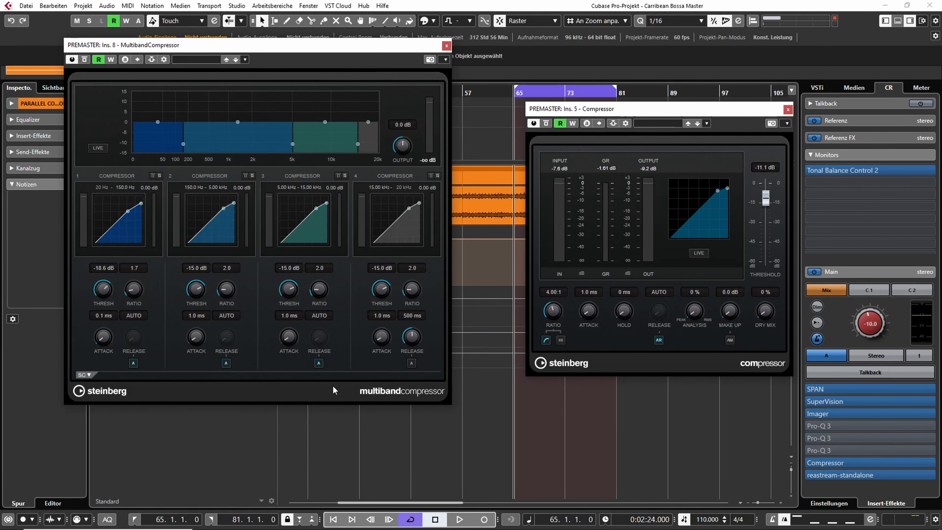
{"action": "left_click_drag", "start_coordinate": [224, 48], "coordinate": [214, 109]}
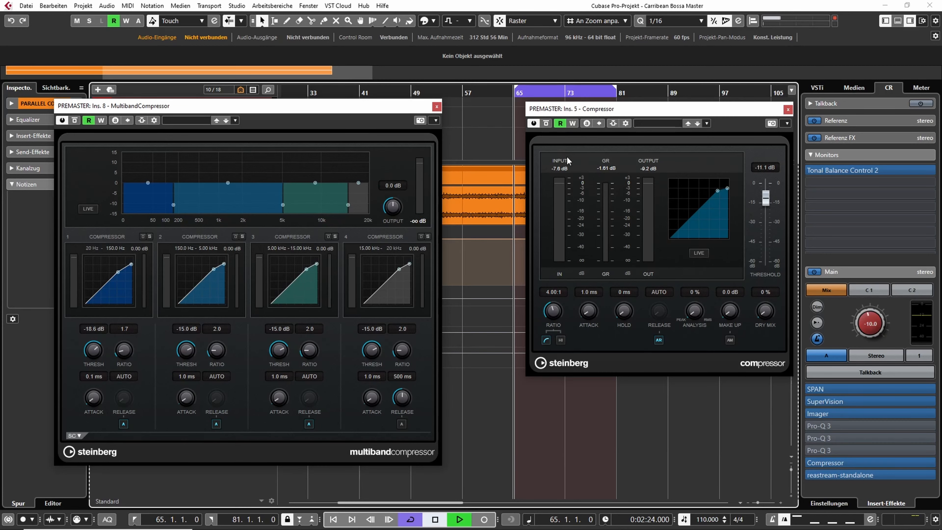
Step: During playback, set band 2 to -21.6 dB threshold and 3.1 ratio, and move the two upper crossovers to about 1.86 kHz and 8.15 kHz
{"action": "key", "text": "space"}
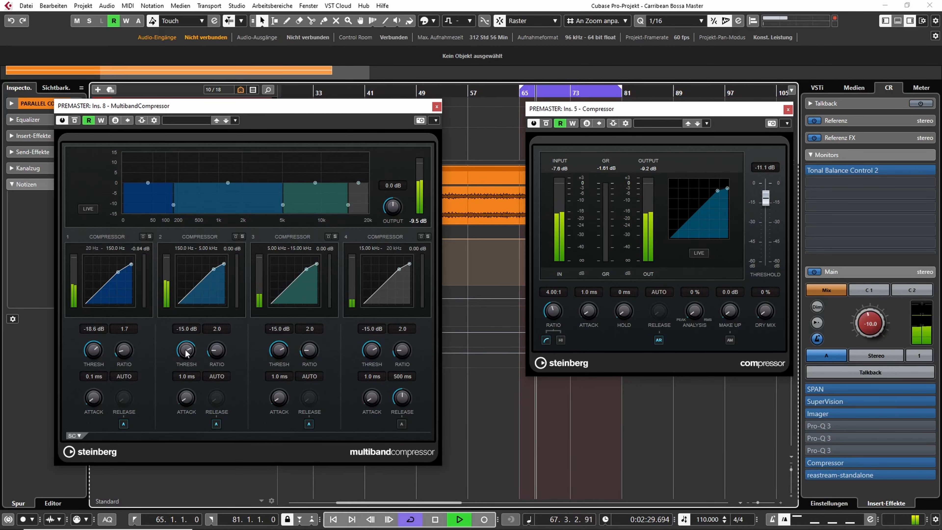
{"action": "mouse_move", "coordinate": [186, 349]}
{"action": "left_mouse_down"}
{"action": "mouse_move", "coordinate": [186, 359]}
{"action": "mouse_move", "coordinate": [219, 344]}
{"action": "mouse_move", "coordinate": [188, 351]}
{"action": "left_mouse_up"}
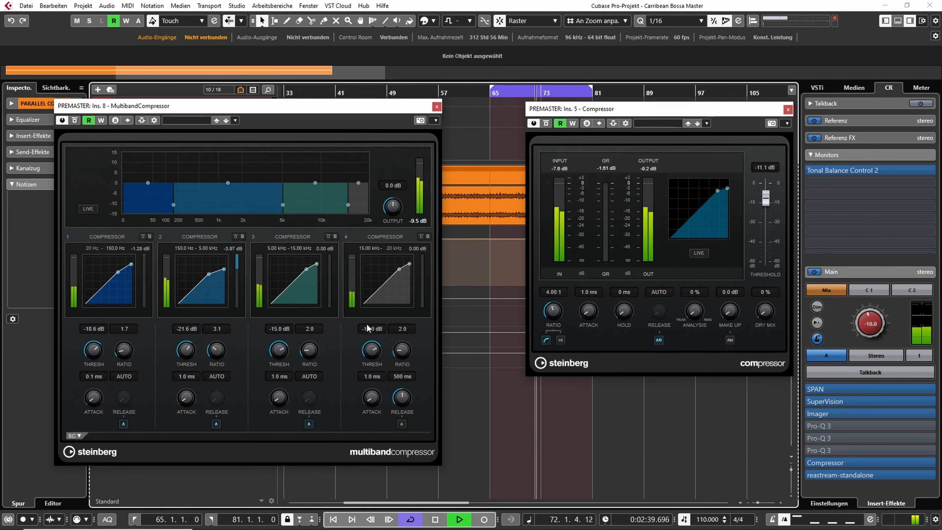
{"action": "left_click_drag", "start_coordinate": [283, 205], "coordinate": [240, 205]}
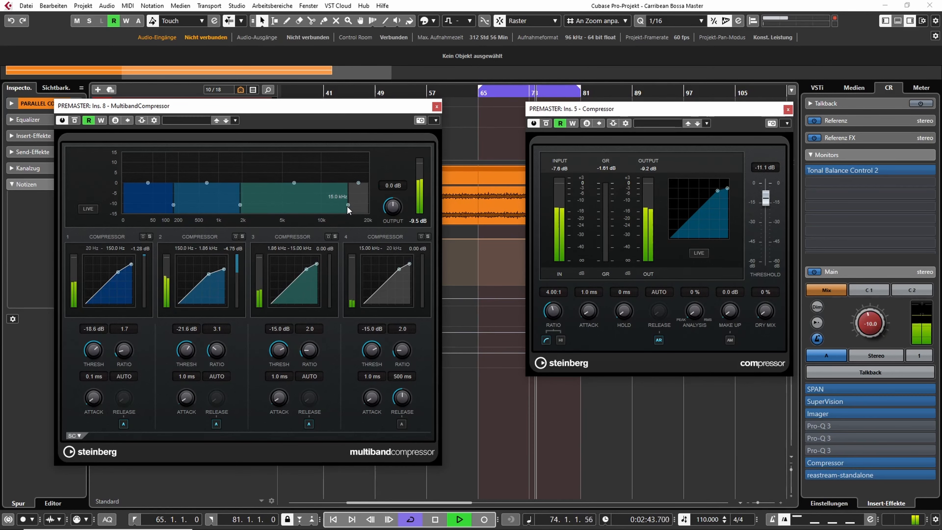
{"action": "left_click_drag", "start_coordinate": [348, 205], "coordinate": [309, 202]}
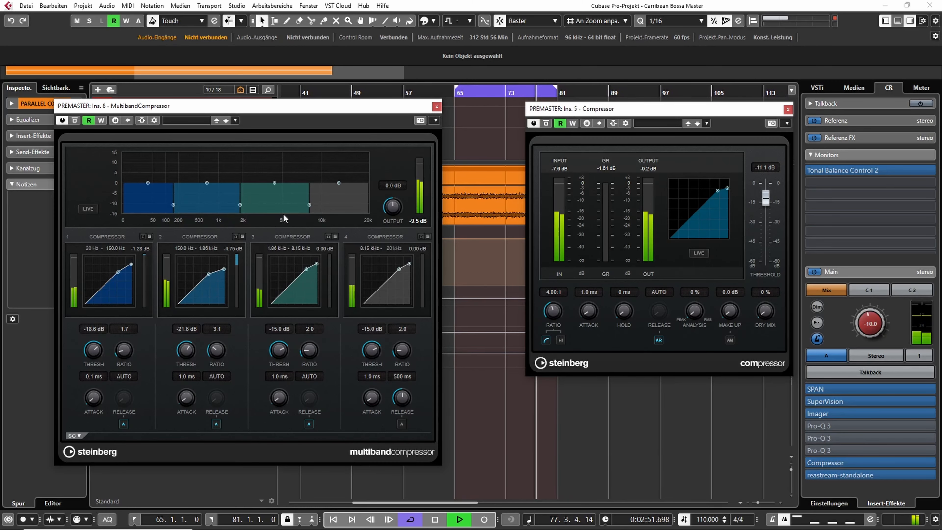
{"action": "key", "text": "space"}
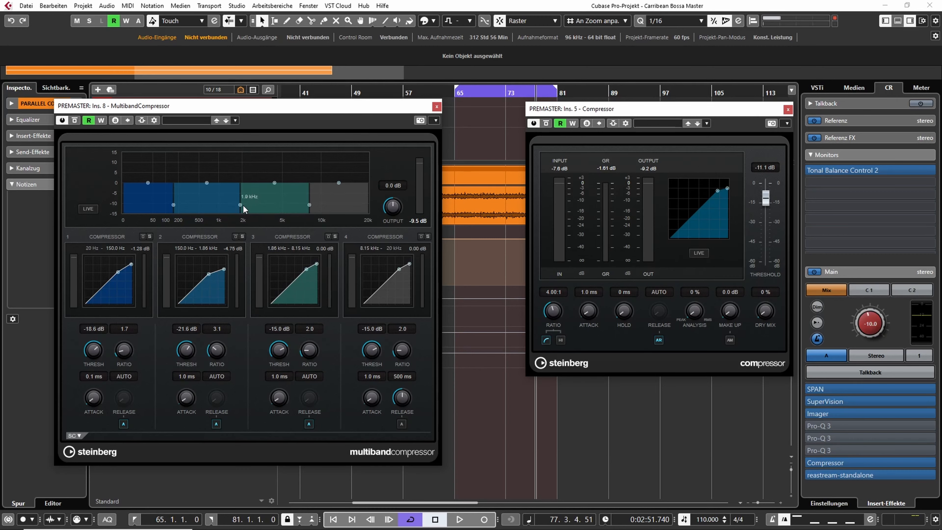
Step: Raise band 2's gain to about 2.9 dB, lower the output to -1.0 dB, and play the result briefly
{"action": "mouse_move", "coordinate": [237, 202]}
{"action": "left_mouse_down"}
{"action": "mouse_move", "coordinate": [276, 211]}
{"action": "mouse_move", "coordinate": [240, 206]}
{"action": "left_mouse_up"}
{"action": "scroll", "coordinate": [395, 205], "scroll_direction": "down", "scroll_amount": 2}
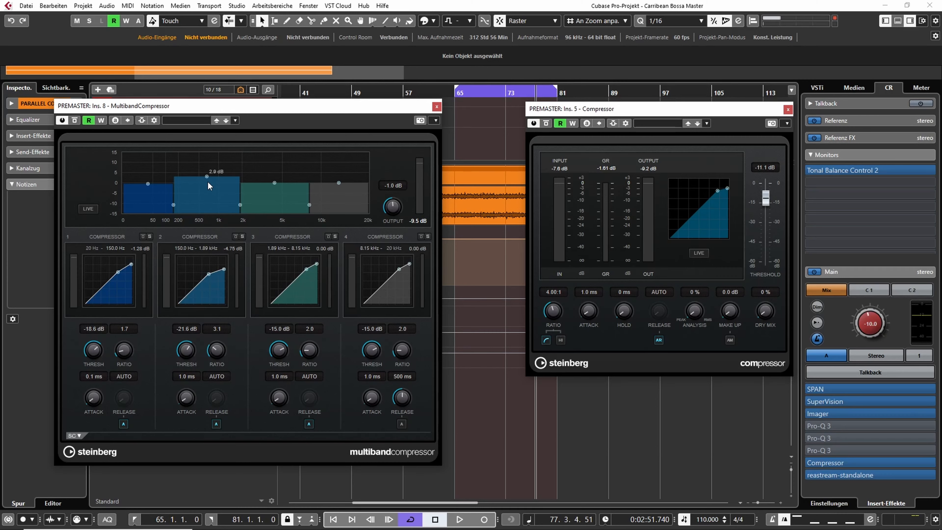
{"action": "key", "text": "space"}
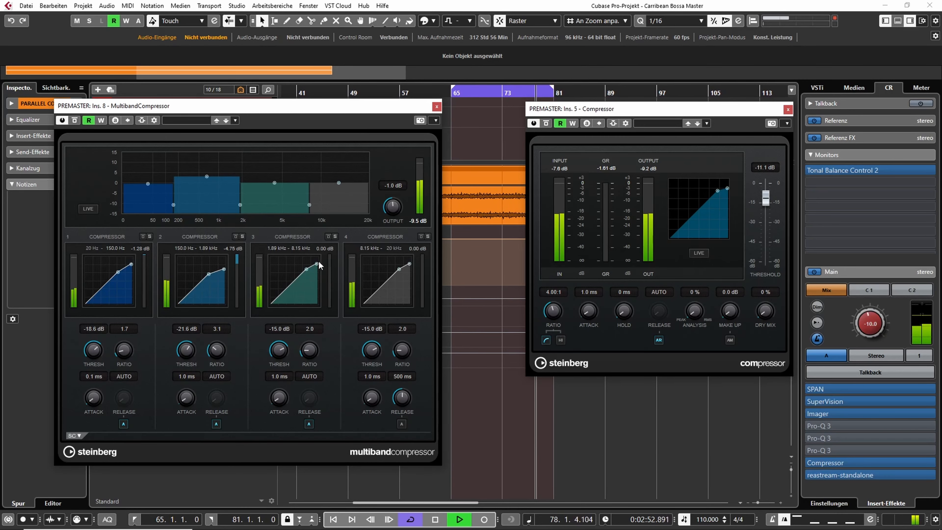
{"action": "key", "text": "space"}
Step: Browse the multiband compressor's presets and load the Reset preset
{"action": "left_click", "coordinate": [190, 120]}
{"action": "left_click", "coordinate": [222, 262]}
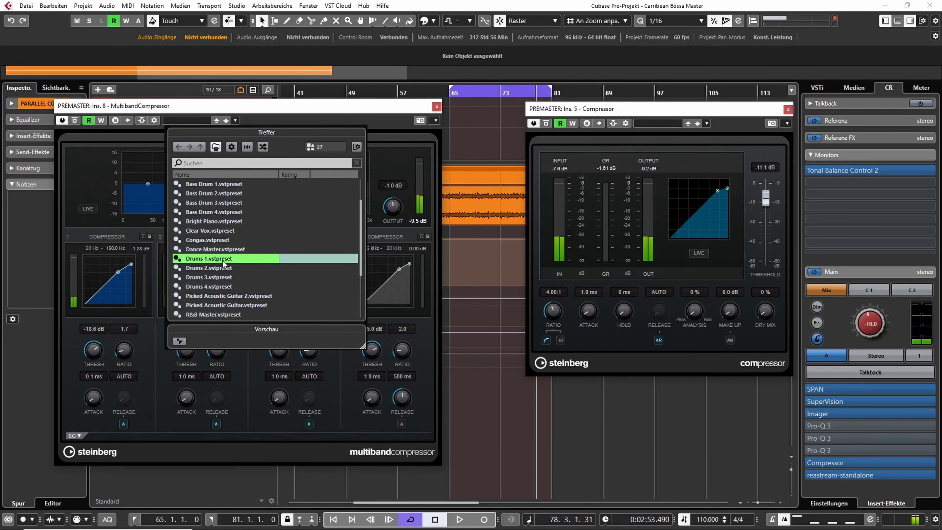
{"action": "scroll", "coordinate": [228, 242], "scroll_direction": "up", "scroll_amount": 2}
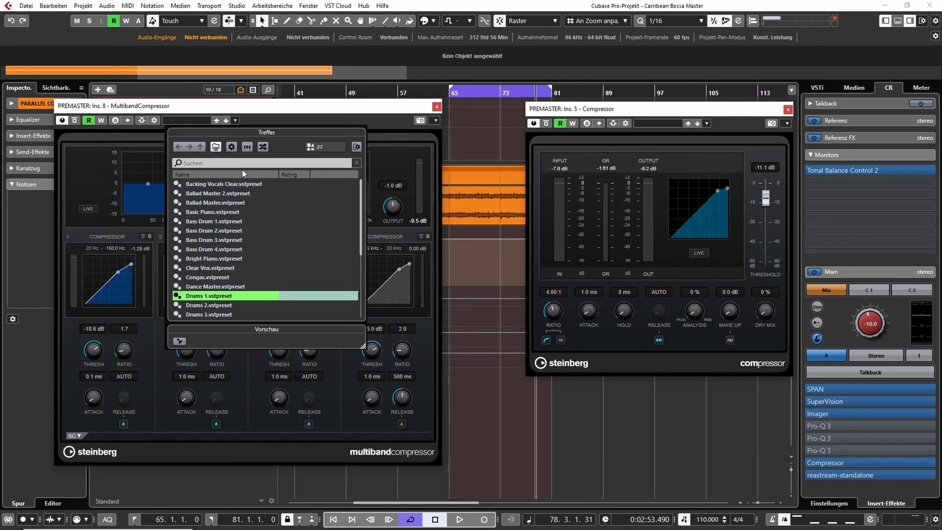
{"action": "scroll", "coordinate": [264, 250], "scroll_direction": "down", "scroll_amount": 4}
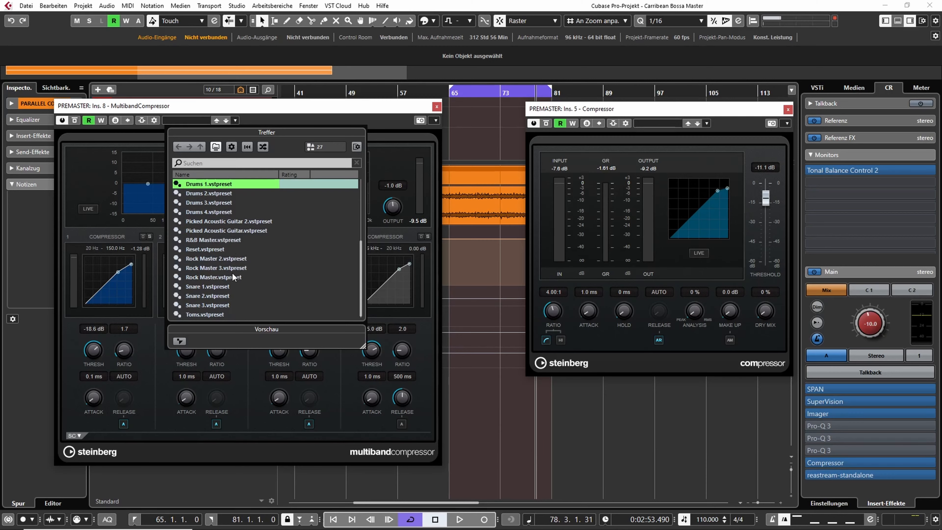
{"action": "left_click", "coordinate": [219, 249]}
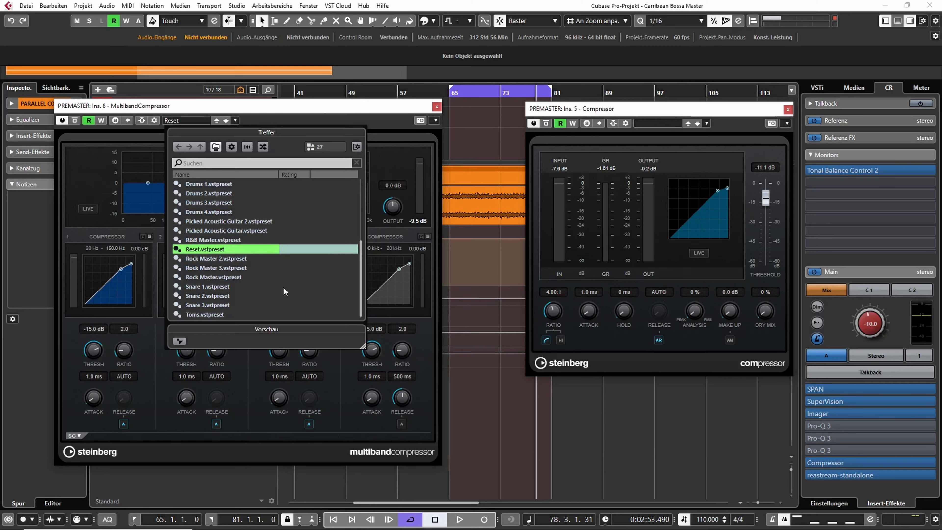
Step: Audition the R&B Master, Rock Master, Rock Master 3 and Rock Master 2 presets during playback
{"action": "key", "text": "space"}
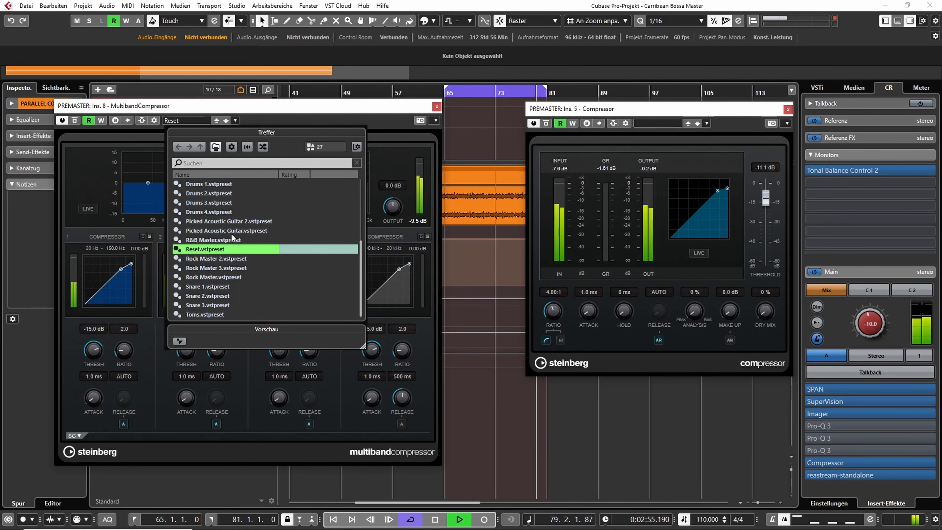
{"action": "left_click", "coordinate": [220, 240]}
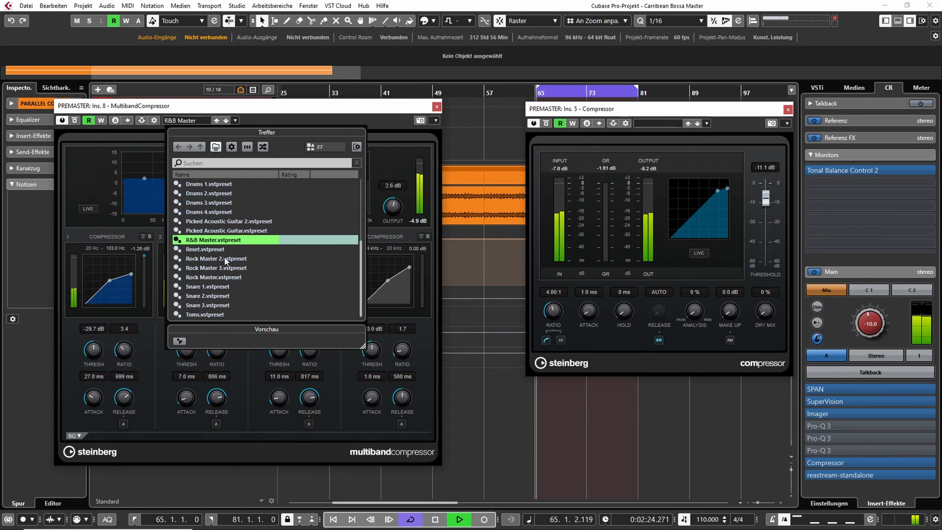
{"action": "left_click", "coordinate": [215, 278]}
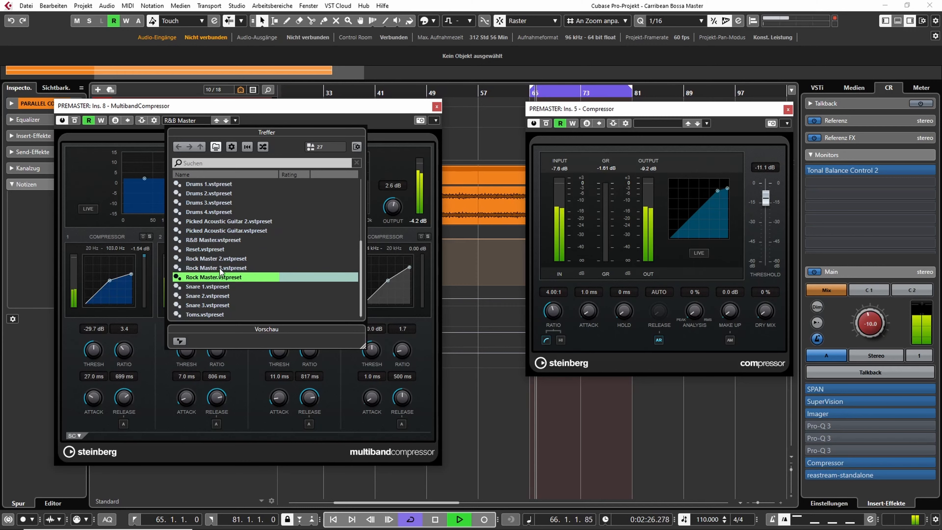
{"action": "left_click", "coordinate": [225, 268]}
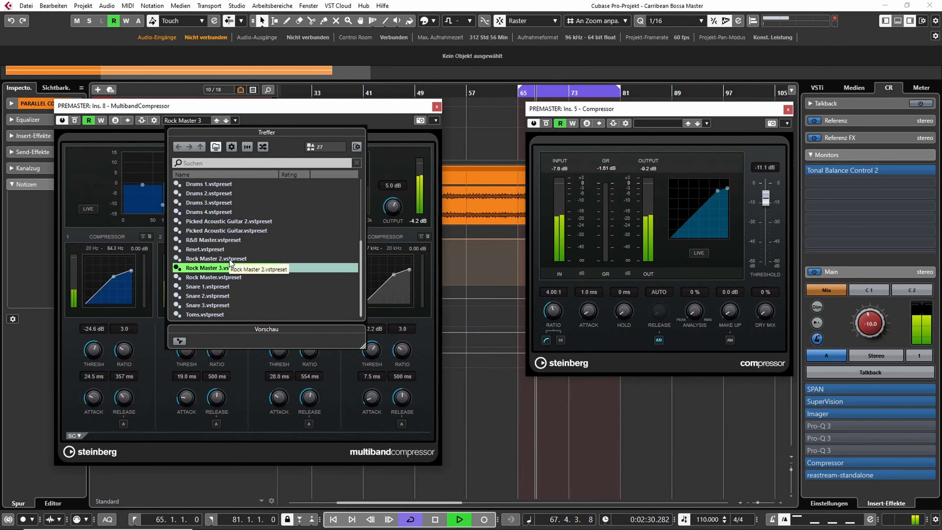
{"action": "key", "text": "Up"}
Step: Audition the Clear Vox, Dance Master, Ballad Master and Ballad Master 2 presets during playback
{"action": "scroll", "coordinate": [208, 283], "scroll_direction": "up", "scroll_amount": 4}
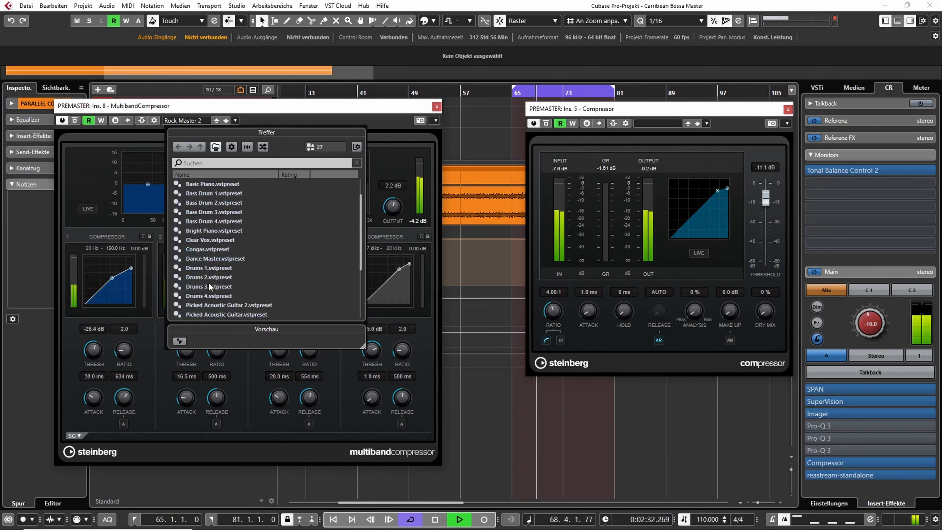
{"action": "left_click", "coordinate": [211, 267]}
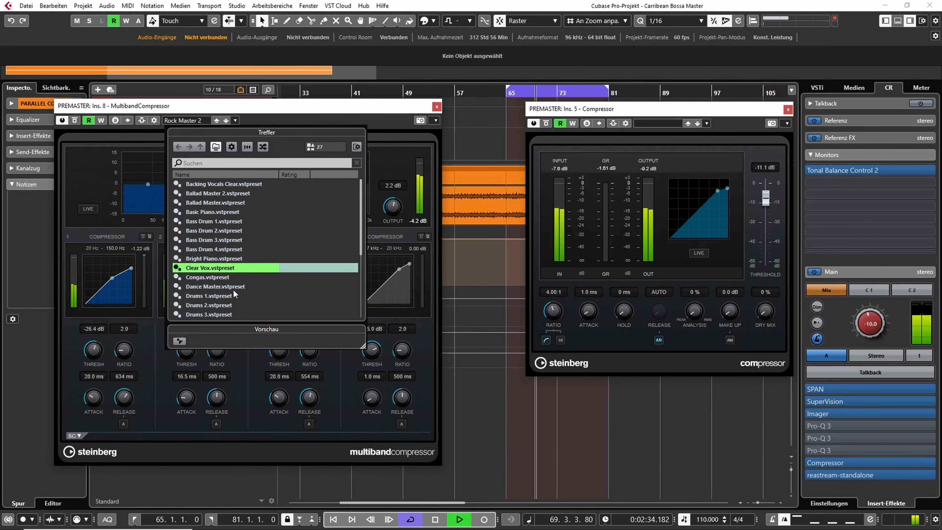
{"action": "left_click", "coordinate": [222, 287]}
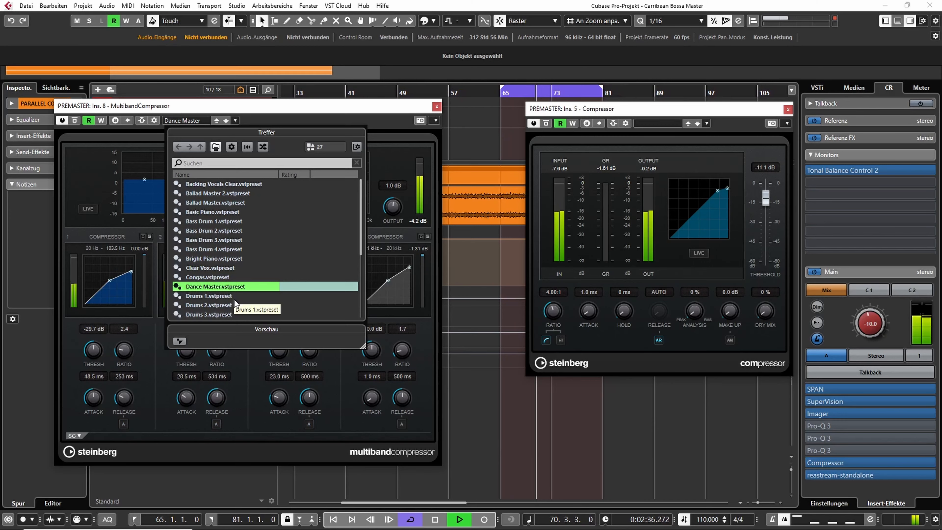
{"action": "left_click", "coordinate": [210, 203]}
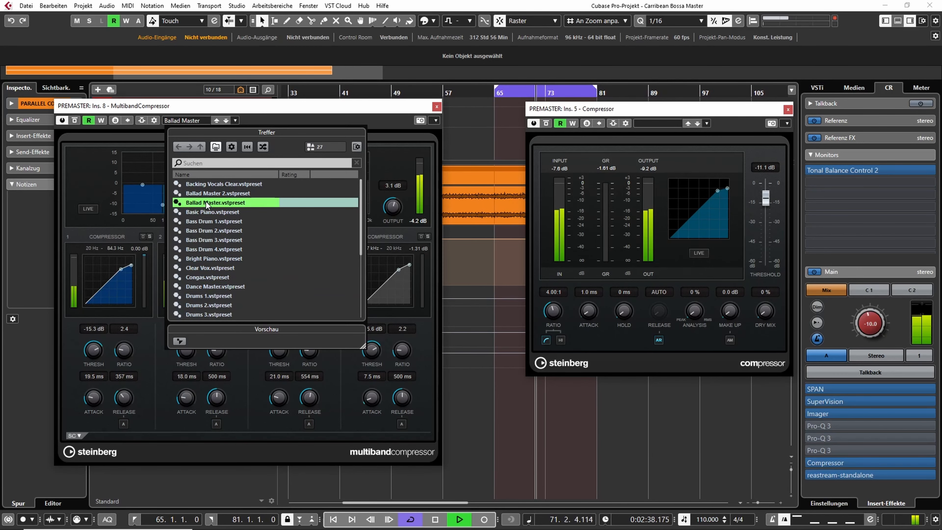
{"action": "key", "text": "Up"}
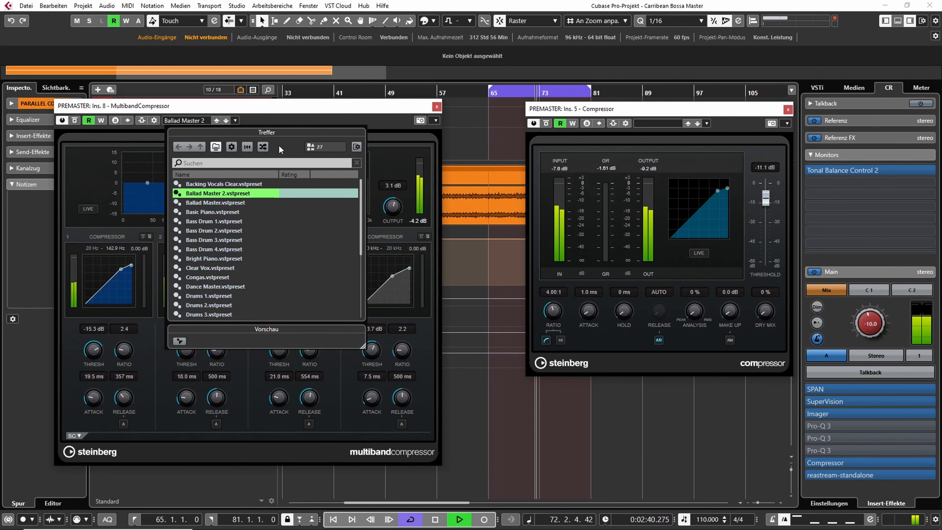
Step: Load the Reset preset again, close the preset browser and stop playback
{"action": "scroll", "coordinate": [258, 279], "scroll_direction": "down", "scroll_amount": 3}
{"action": "left_click", "coordinate": [207, 281]}
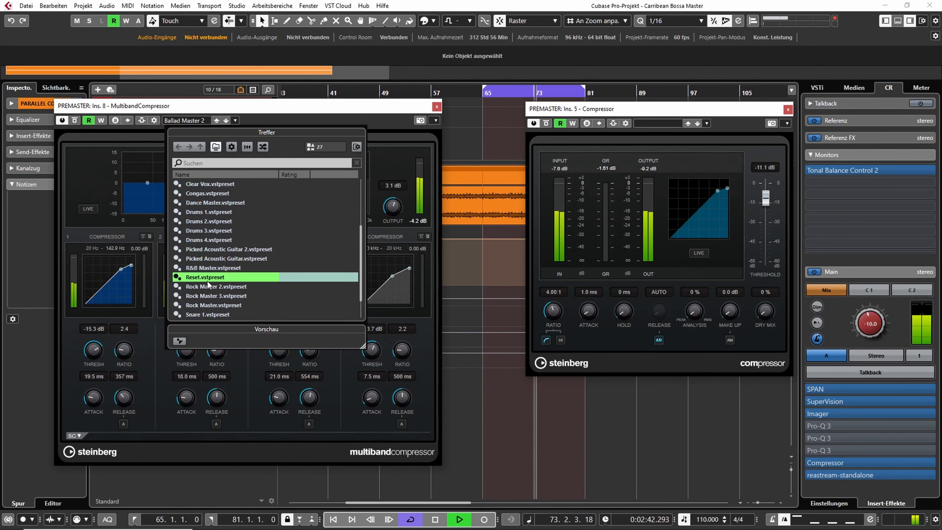
{"action": "left_click", "coordinate": [410, 108]}
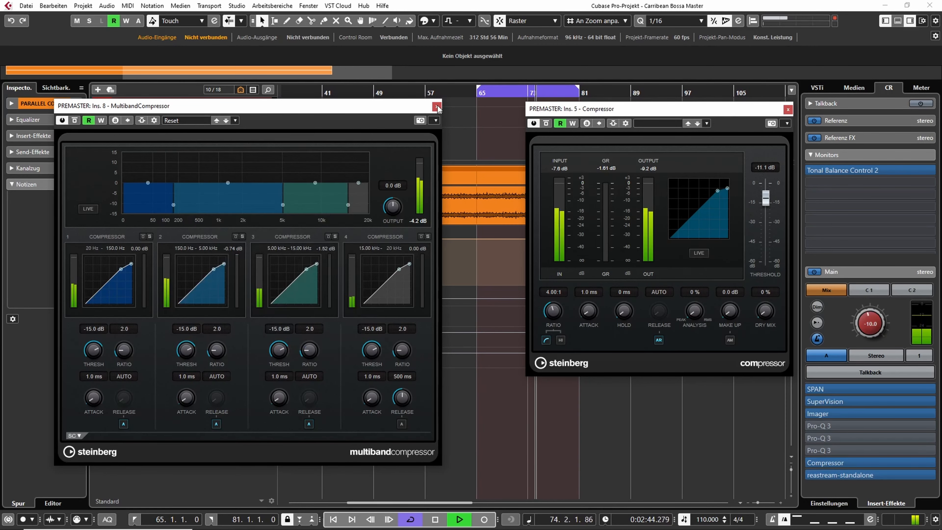
{"action": "left_click", "coordinate": [436, 107]}
{"action": "key", "text": "space"}
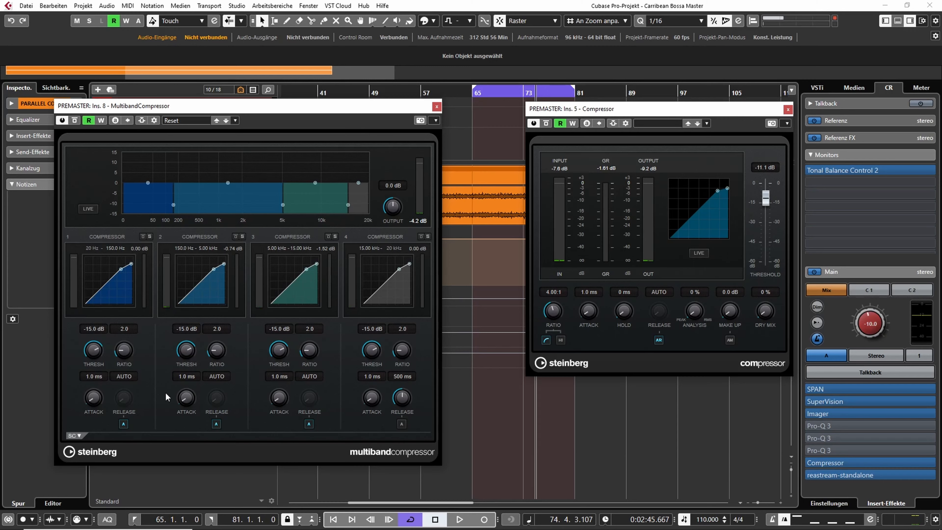
Step: Bypass bands 1 and 2 of the multiband compressor and solo band 3
{"action": "left_click", "coordinate": [142, 237]}
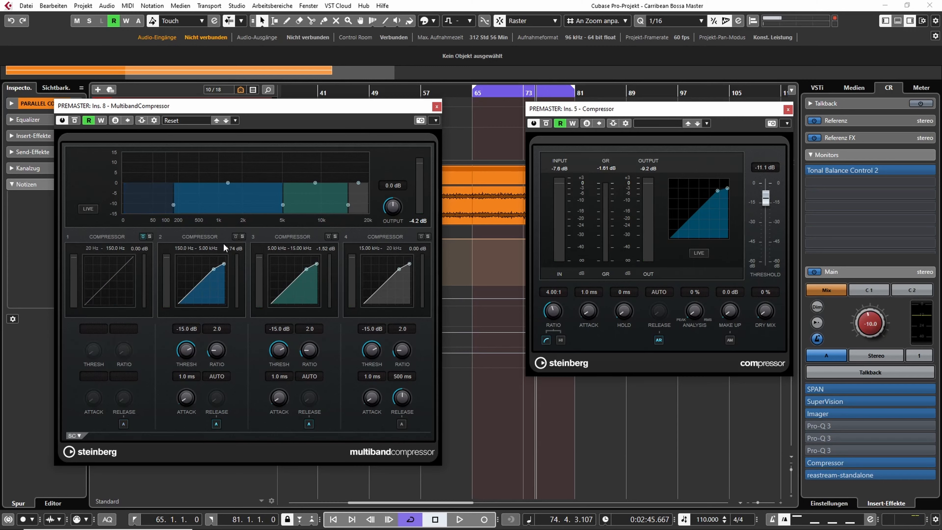
{"action": "left_click", "coordinate": [236, 237]}
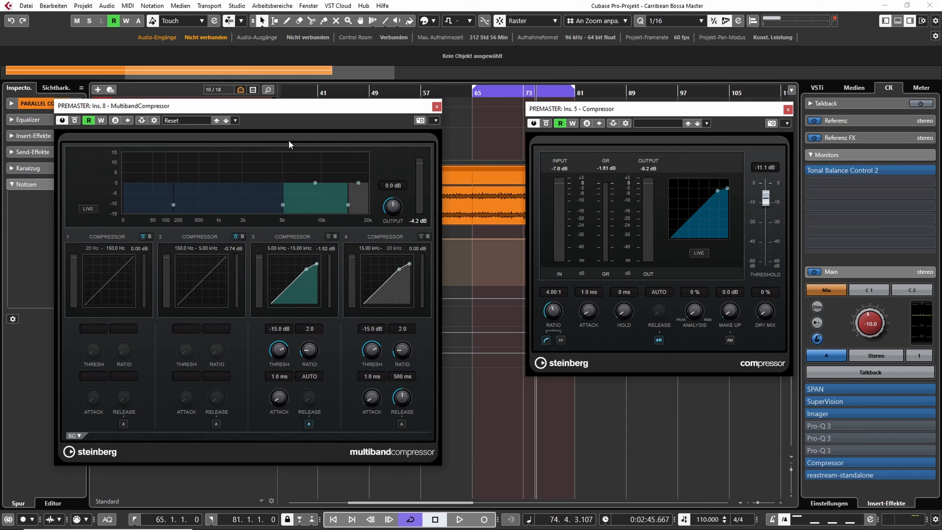
{"action": "mouse_move", "coordinate": [283, 211]}
{"action": "left_click", "coordinate": [335, 237]}
Step: Start playback, reactivate band 2 and turn off the solo on band 3
{"action": "key", "text": "space"}
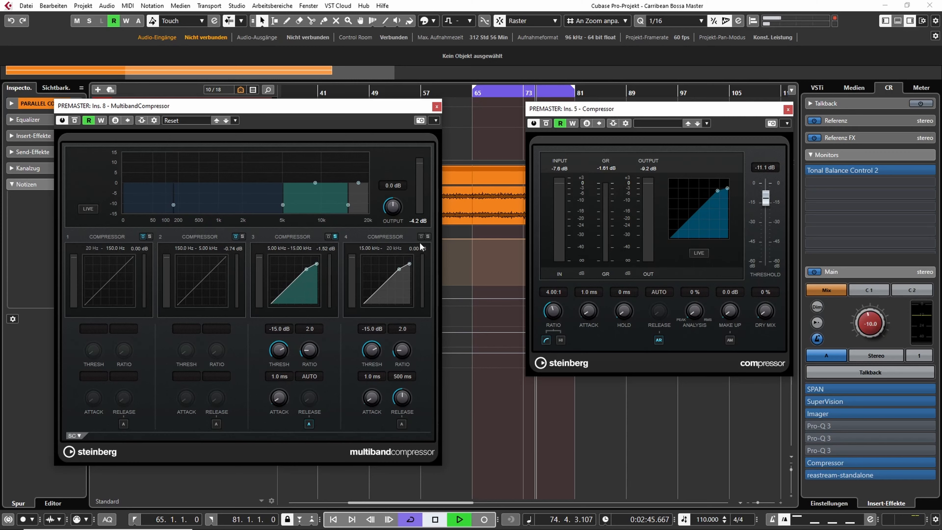
{"action": "left_click", "coordinate": [235, 237]}
{"action": "left_click", "coordinate": [335, 236]}
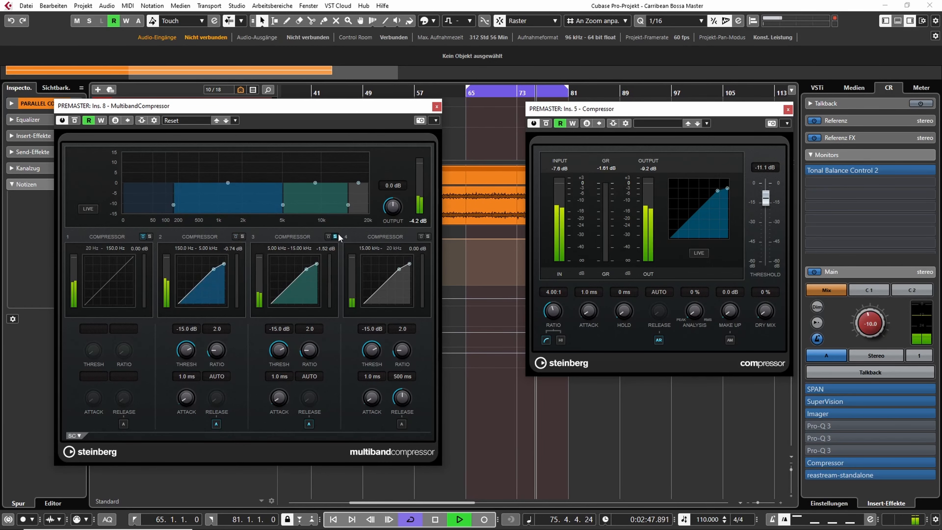
Step: Solo band 2 to set its threshold to -22.8 dB and ratio to 2.7, end the solo and reactivate band 1
{"action": "left_click", "coordinate": [243, 236]}
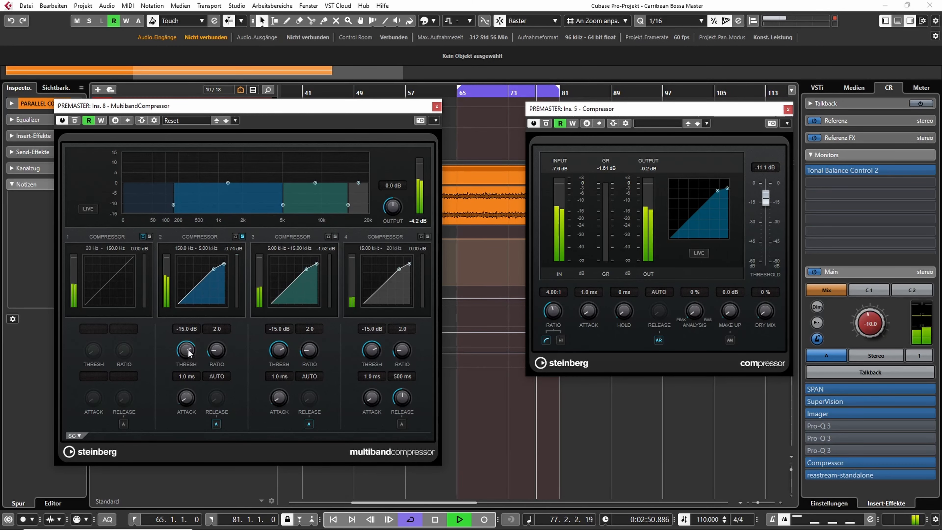
{"action": "left_click_drag", "start_coordinate": [187, 351], "coordinate": [218, 343]}
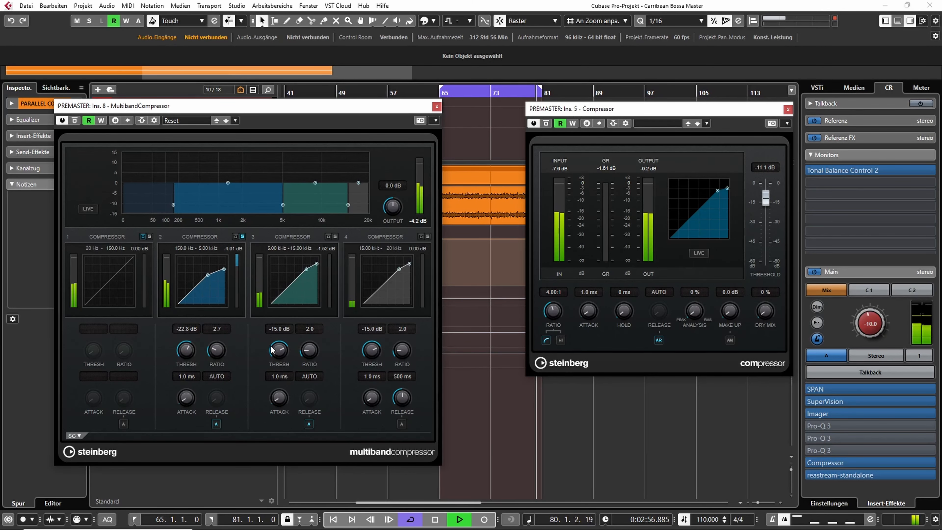
{"action": "left_click", "coordinate": [242, 237]}
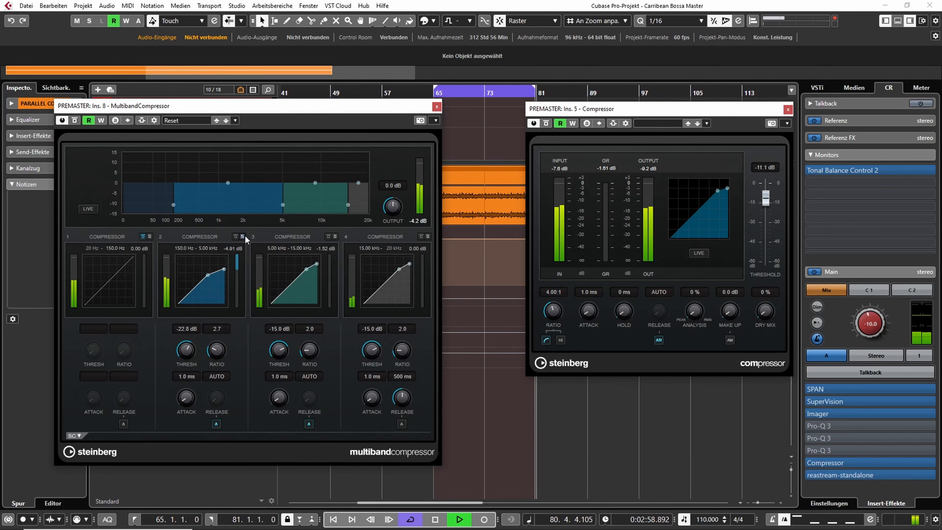
{"action": "left_click", "coordinate": [143, 237]}
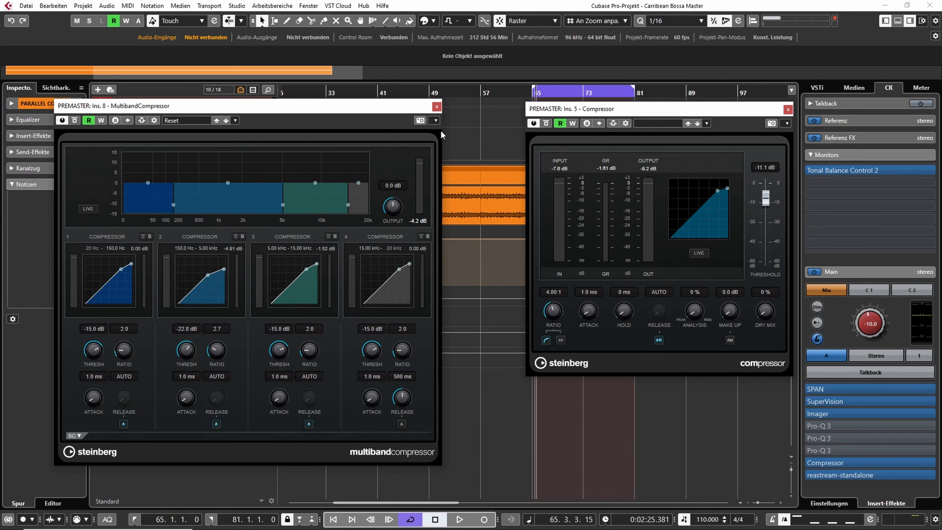
Step: Close the MultibandCompressor and open the FabFilter Pro-MB insert of the PREMASTER channel from the MixConsole
{"action": "left_click", "coordinate": [436, 107]}
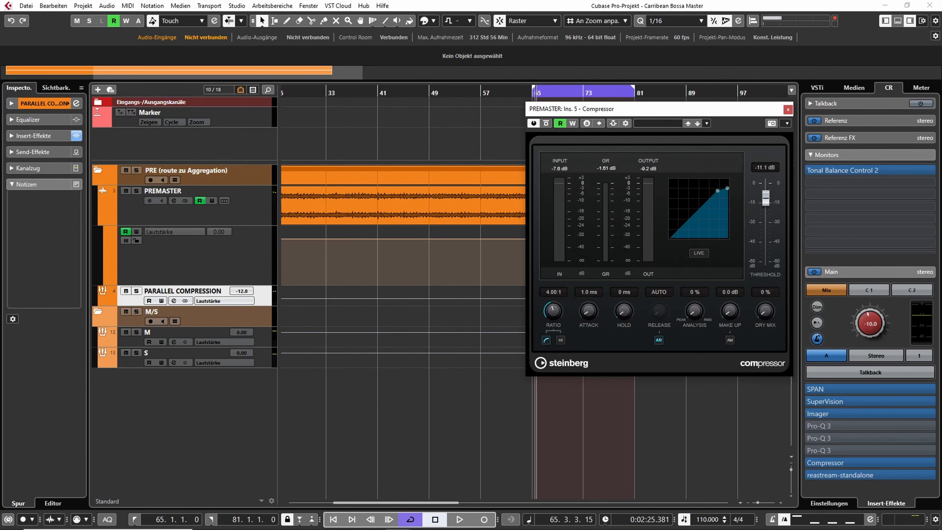
{"action": "key", "text": "F3"}
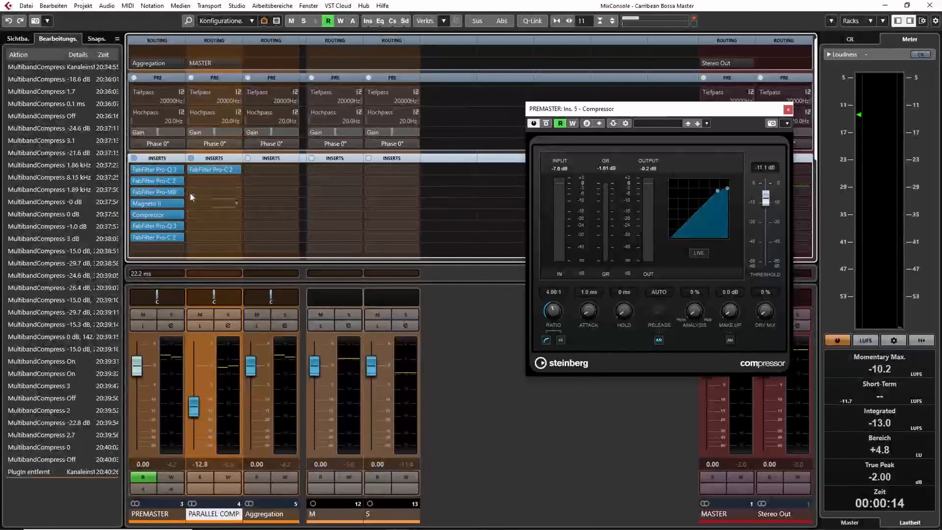
{"action": "left_click", "coordinate": [163, 193]}
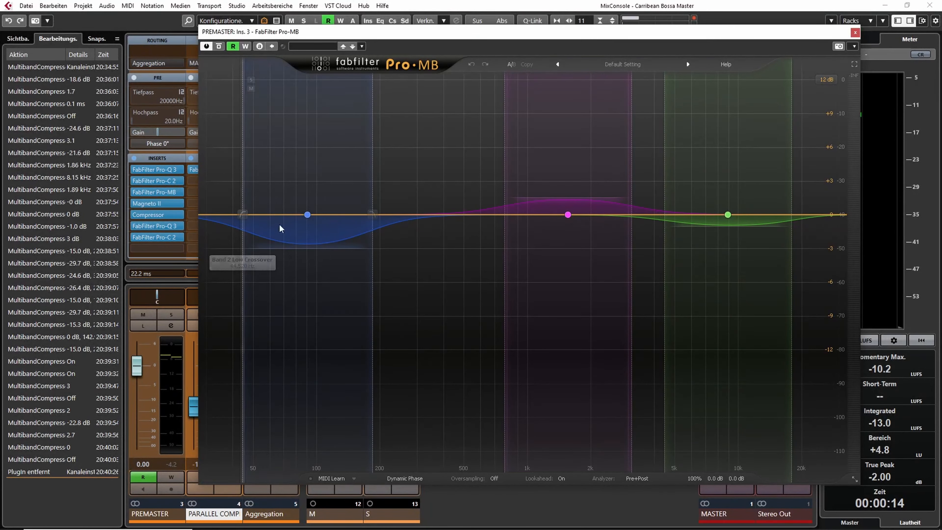
Step: Examine the low band's Compress mode and the mid band's Expand mode in Pro-MB
{"action": "left_click", "coordinate": [308, 215]}
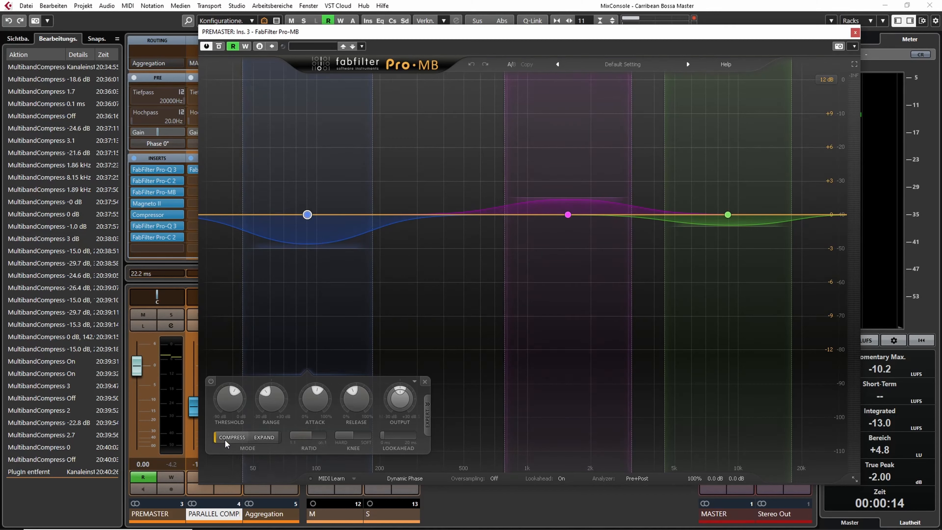
{"action": "left_click", "coordinate": [568, 215]}
{"action": "left_click", "coordinate": [514, 437]}
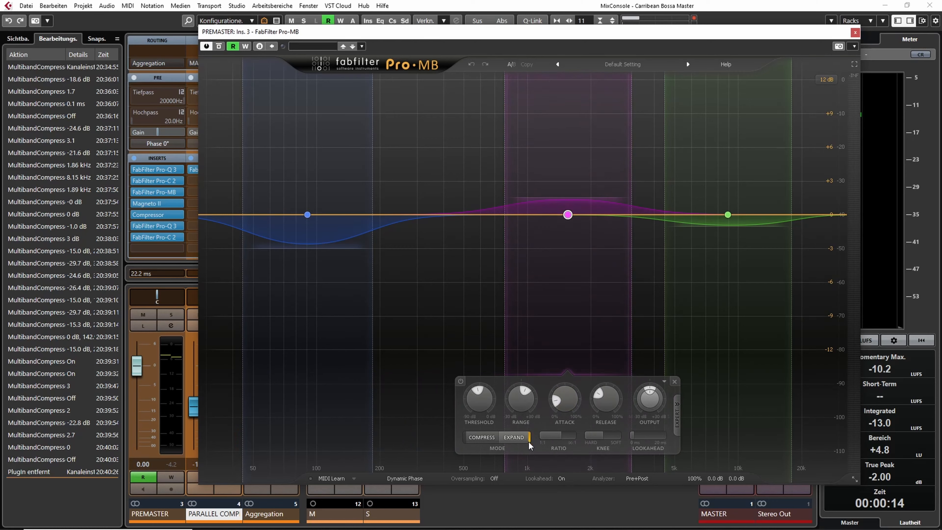
Step: Start playback, inspect the low and mid bands of Pro-MB while the track plays, and close the plug-in
{"action": "key", "text": "space"}
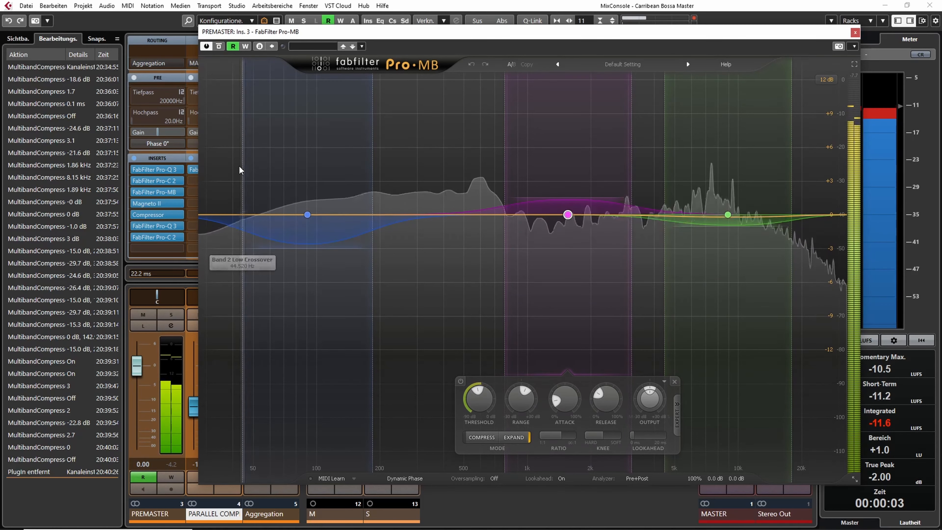
{"action": "left_click", "coordinate": [309, 222]}
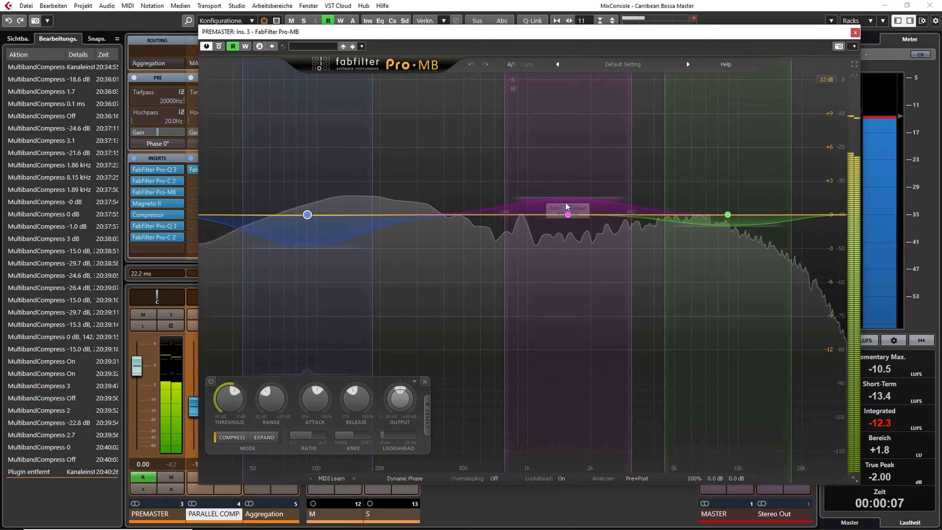
{"action": "left_click", "coordinate": [567, 215]}
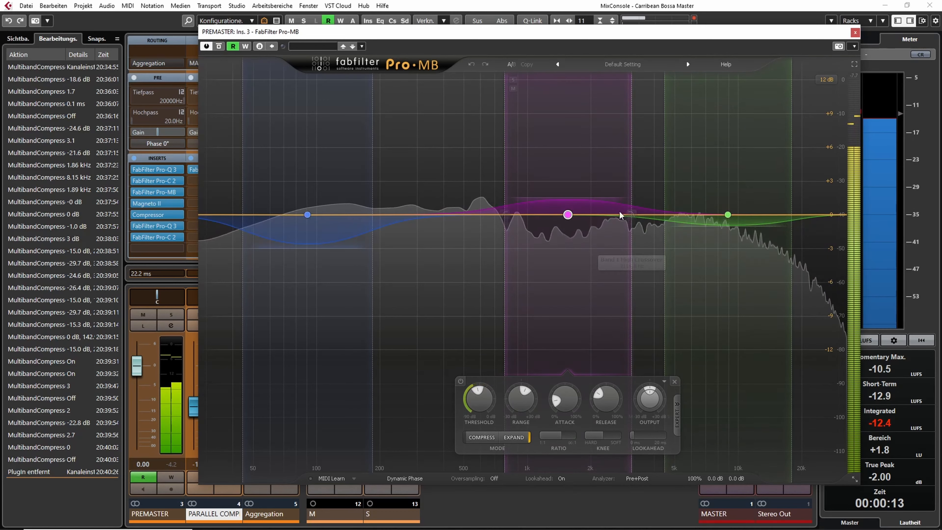
{"action": "left_click", "coordinate": [855, 33]}
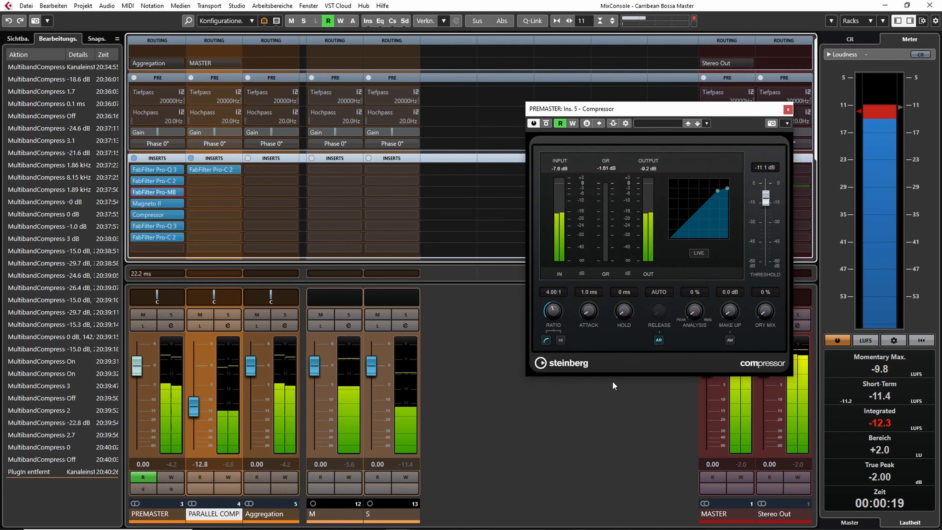
Step: Return to the project view, close the Compressor and place the playhead near the end of bar 72
{"action": "key", "text": "F3"}
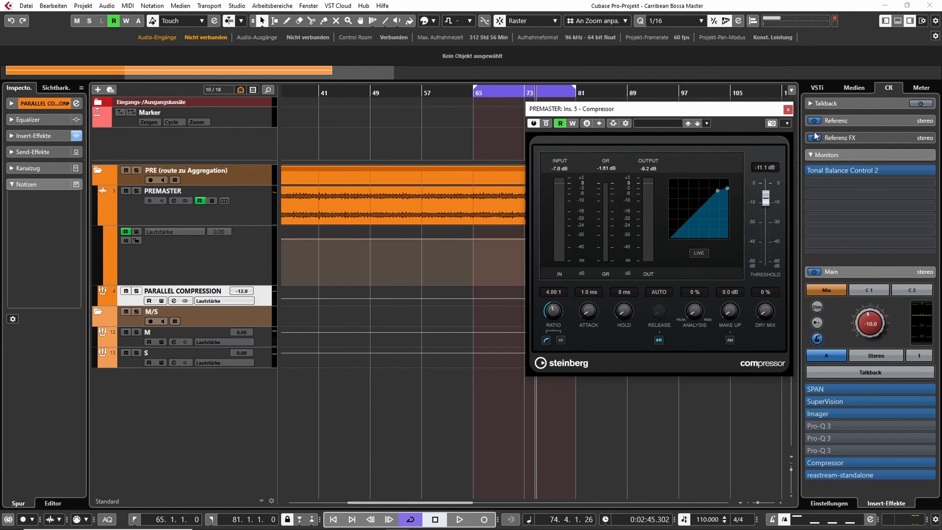
{"action": "left_click", "coordinate": [787, 109]}
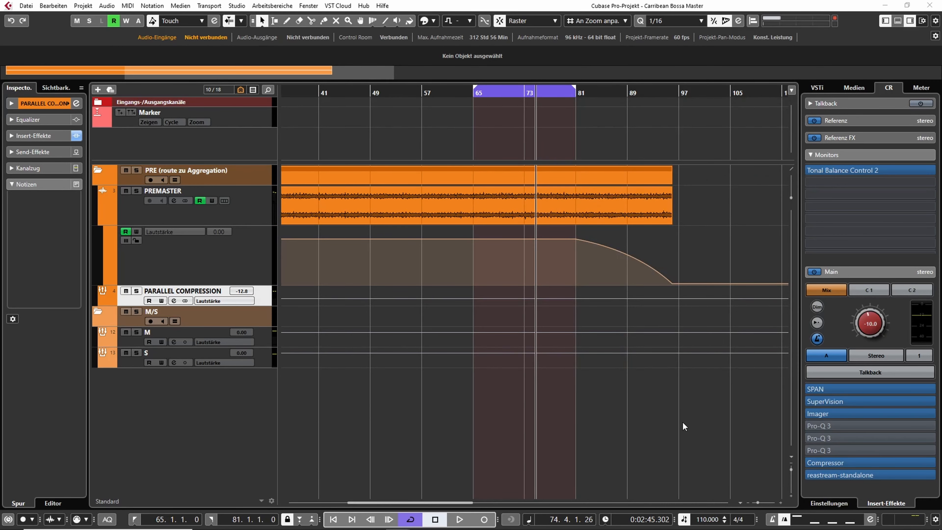
{"action": "left_click", "coordinate": [527, 96]}
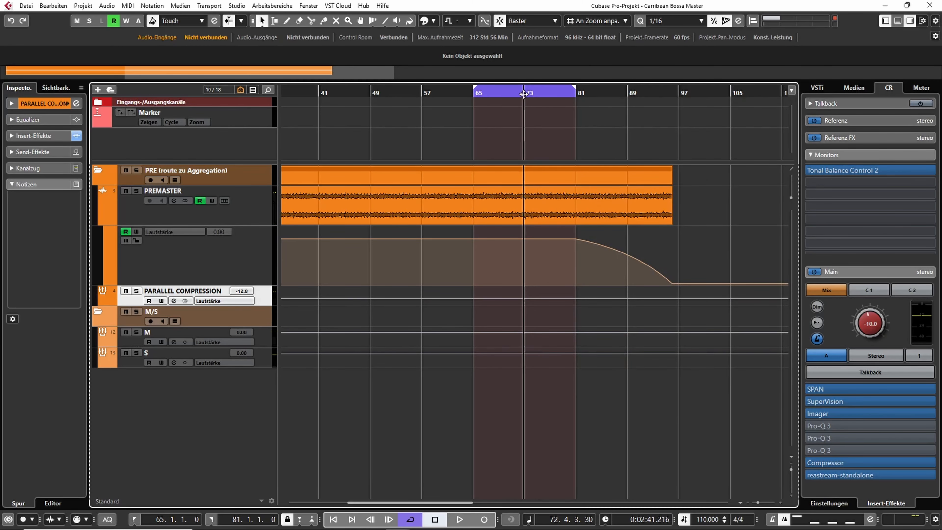